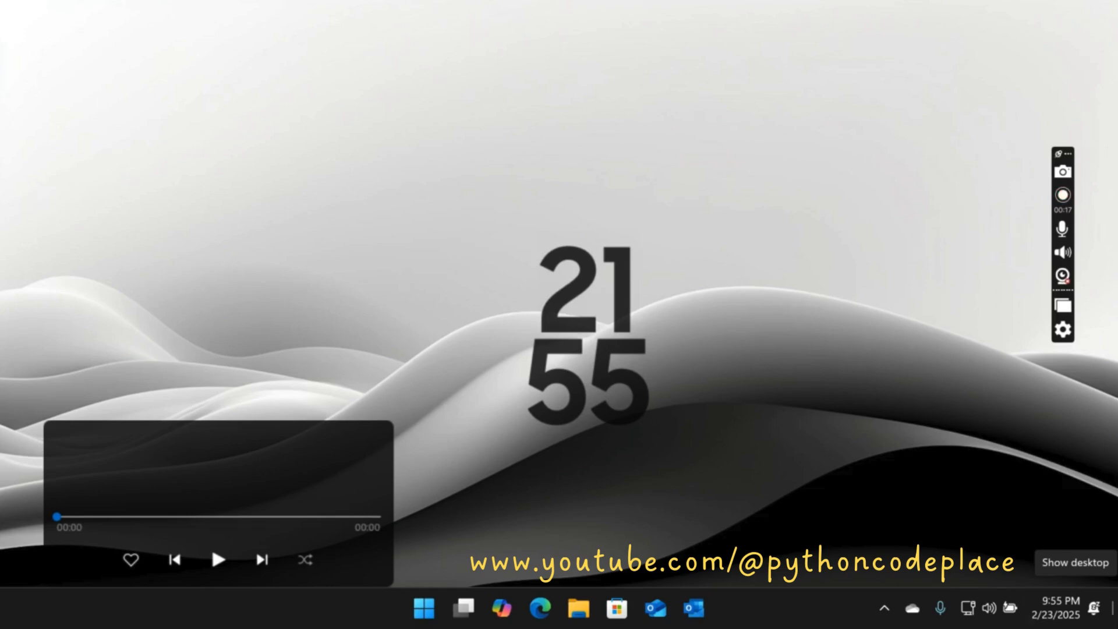
Open Google Chrome and search the web for "pycharm community download".
left_click(431, 616)
left_click(432, 88)
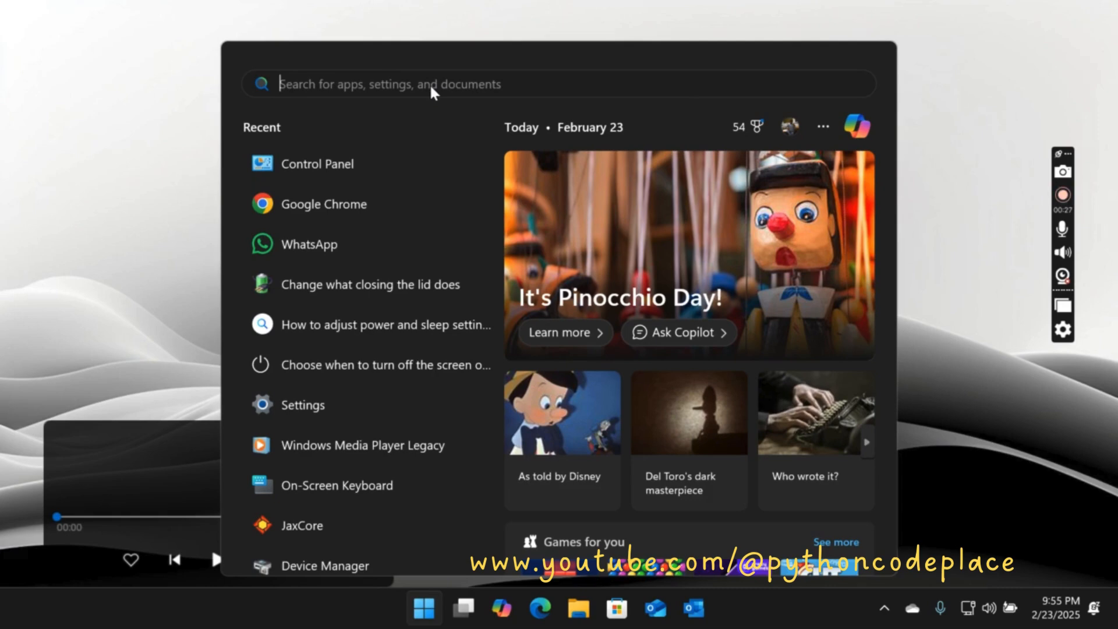
left_click(386, 203)
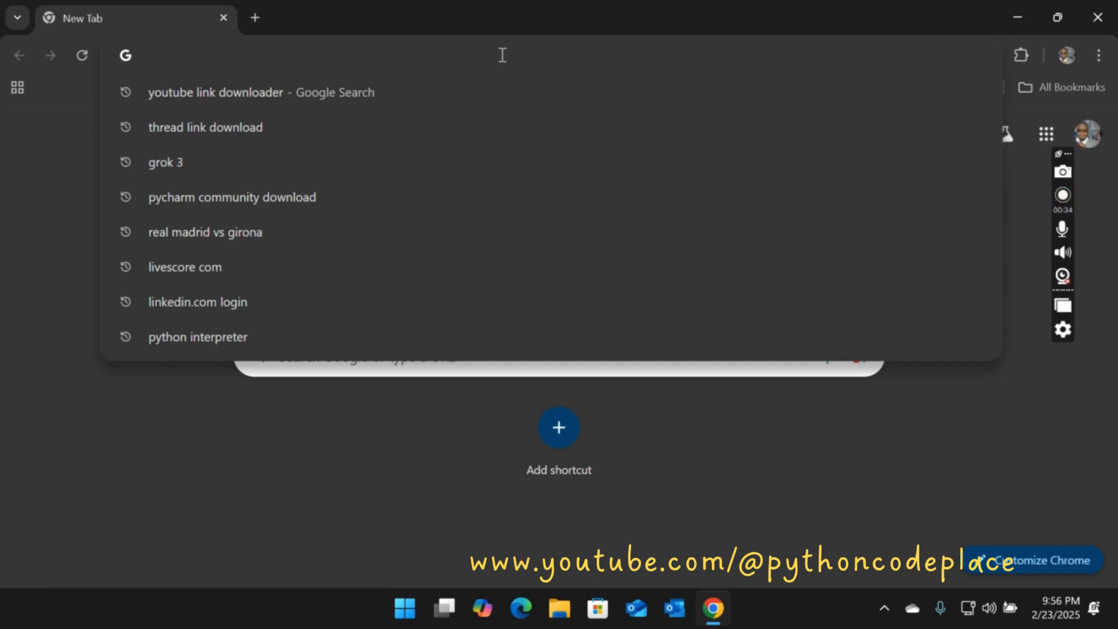
type("pychar")
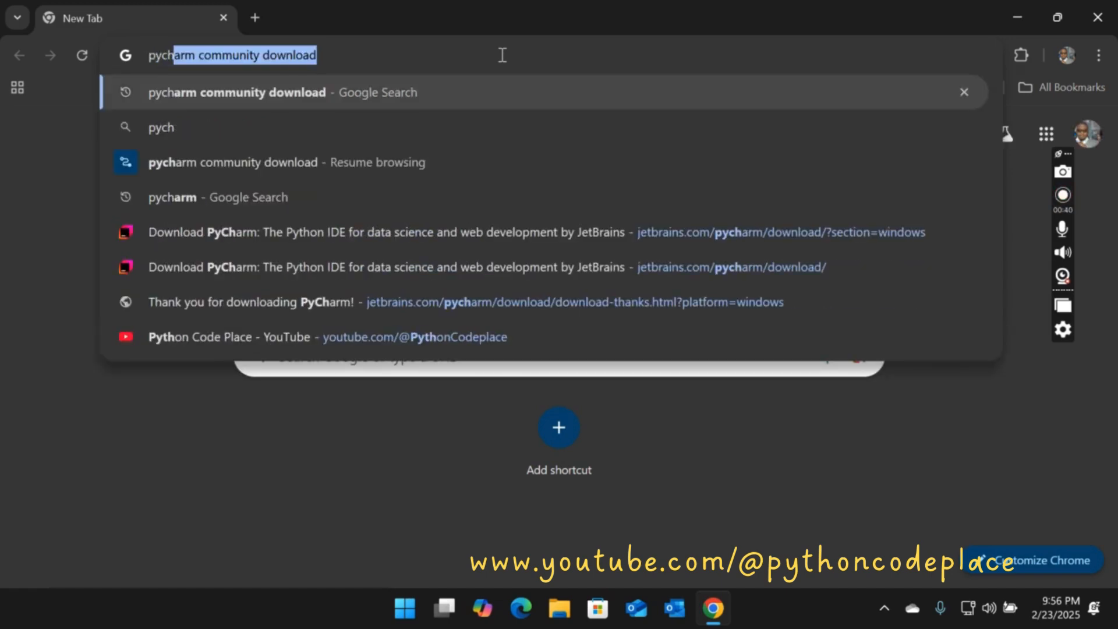
key("BackSpace")
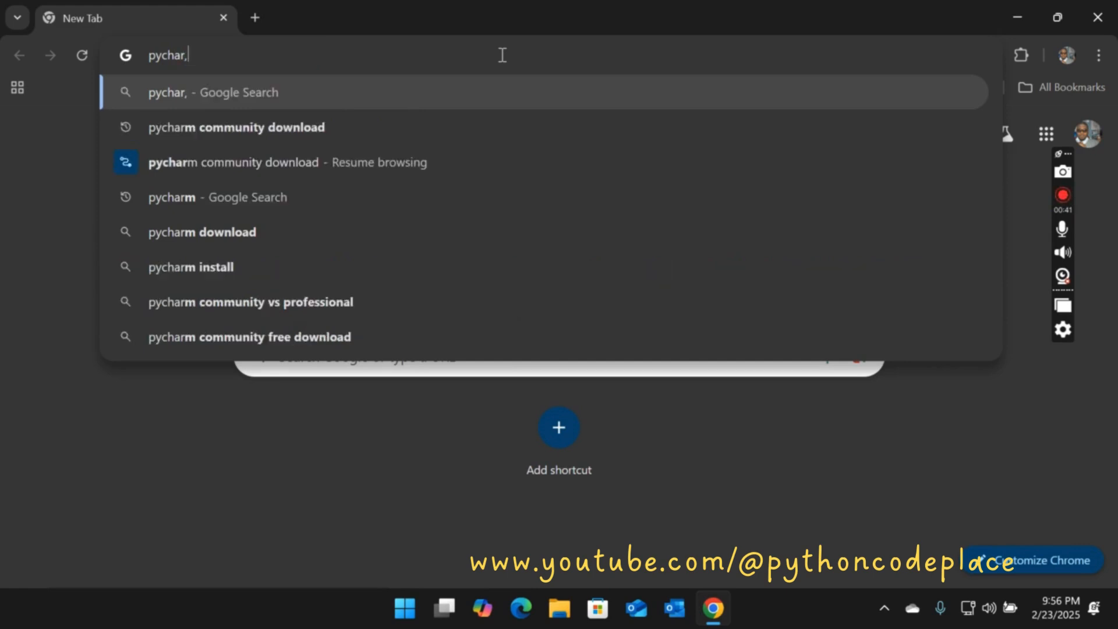
type("m community download")
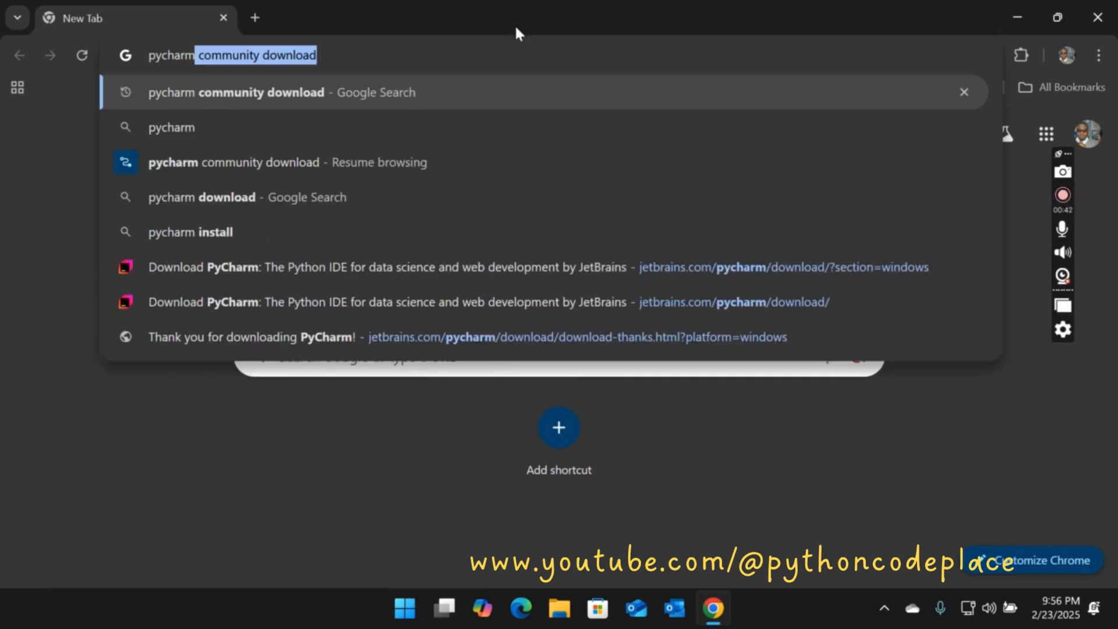
left_click(424, 62)
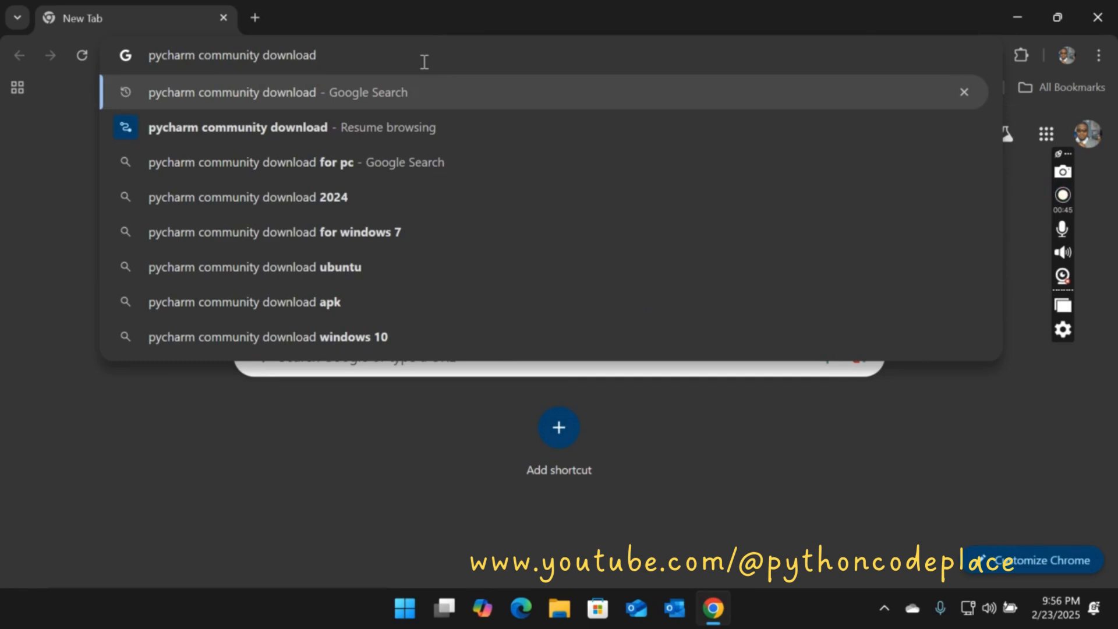
key("Return")
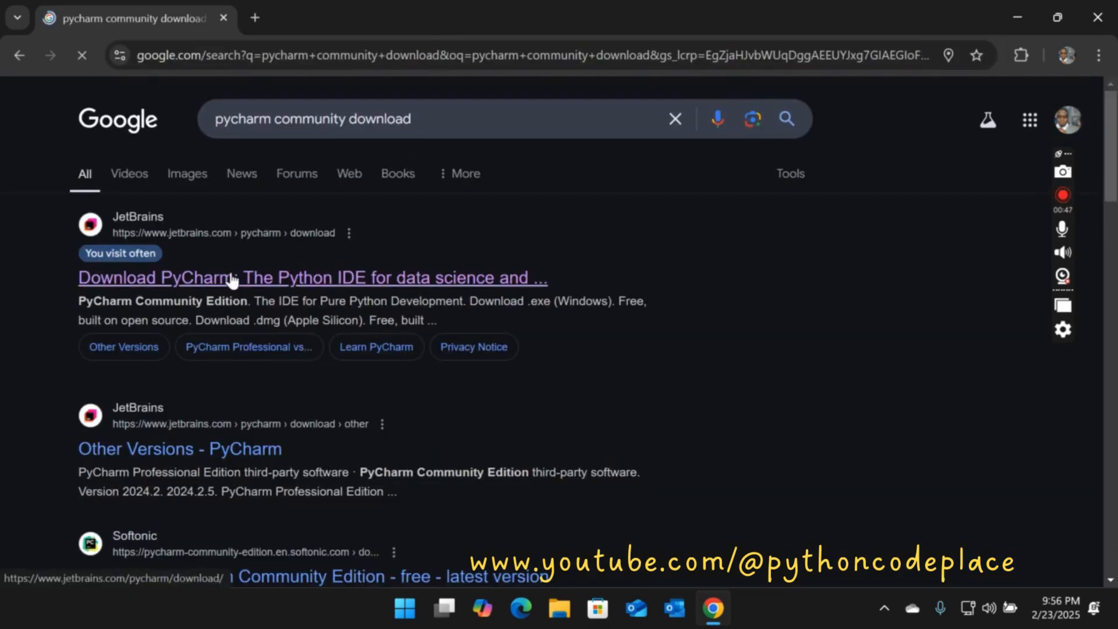
Open the JetBrains PyCharm download page from the results and download the Windows .exe of PyCharm Community Edition.
left_click(192, 275)
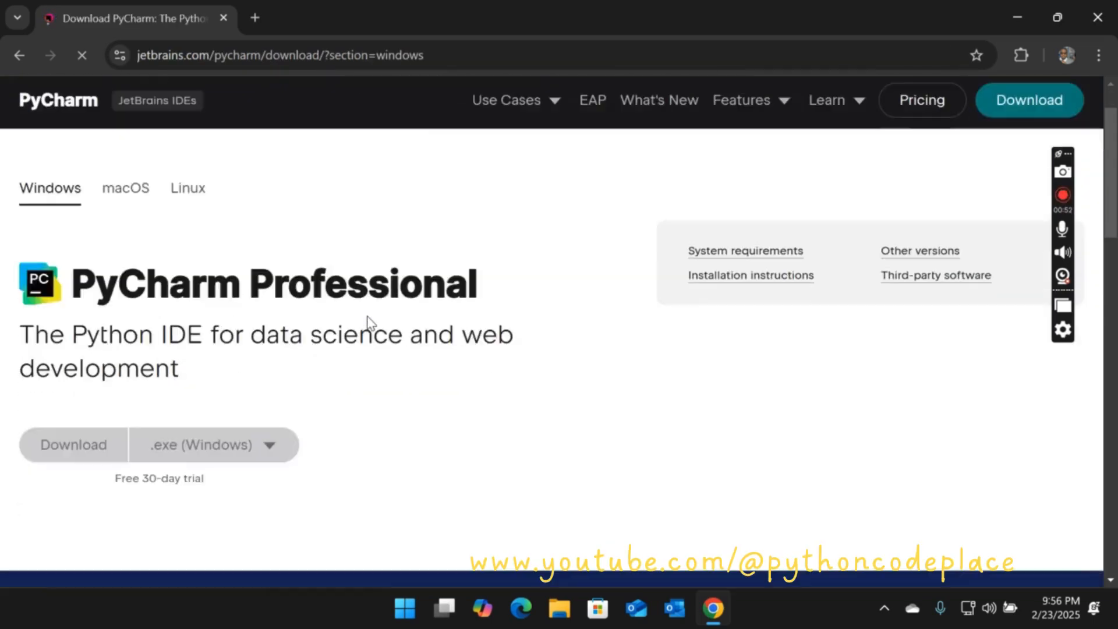
scroll(367, 320, "down", 3)
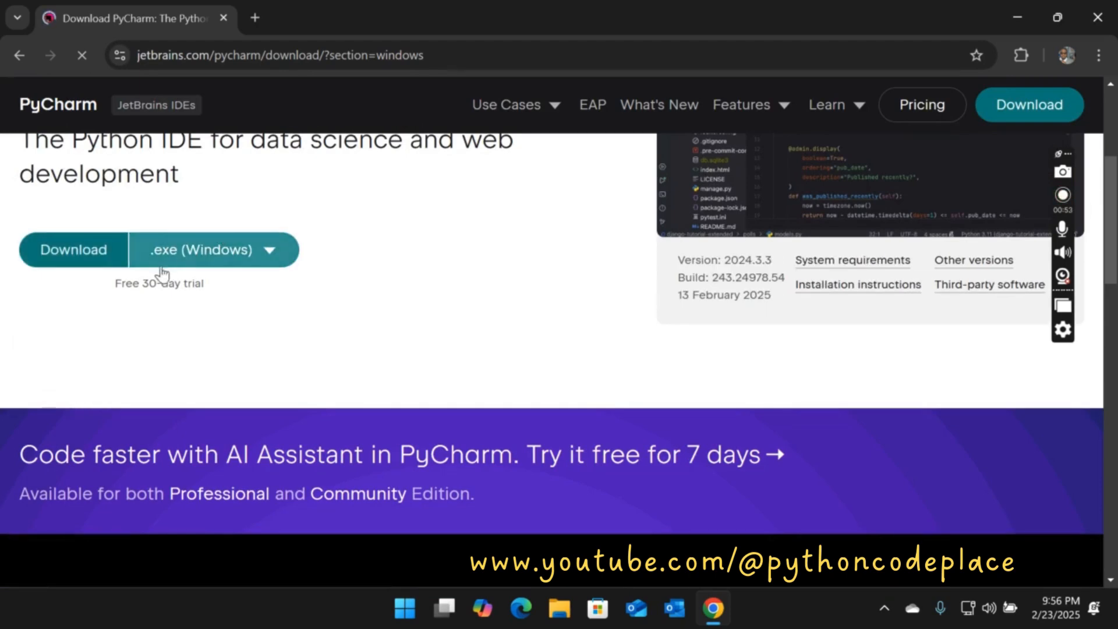
scroll(195, 253, "up", 2)
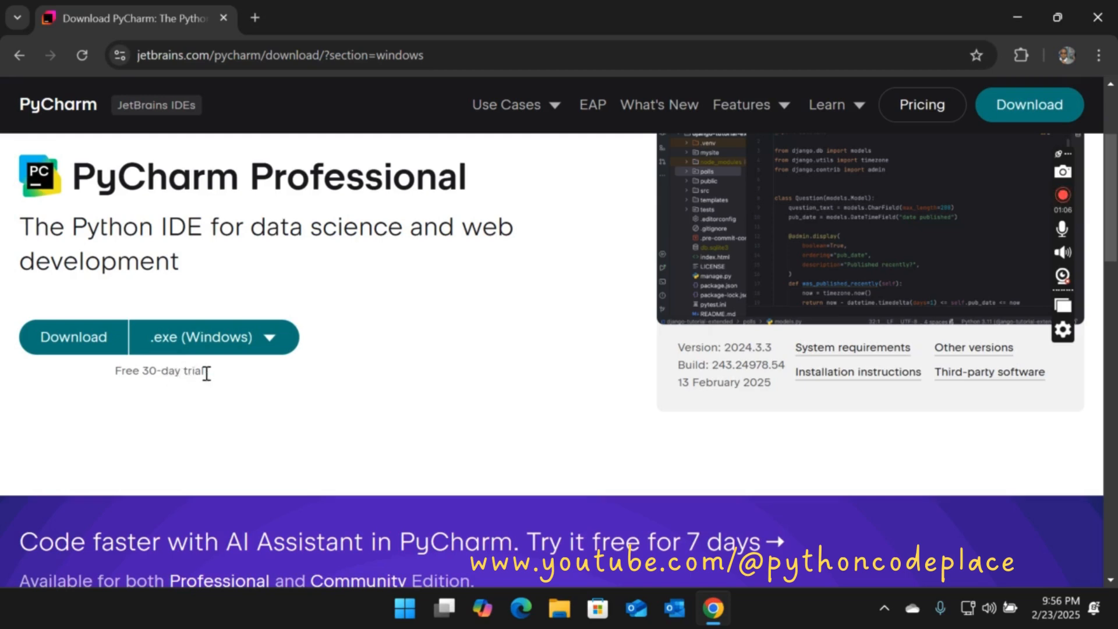
scroll(213, 386, "down", 1)
scroll(217, 391, "down", 8)
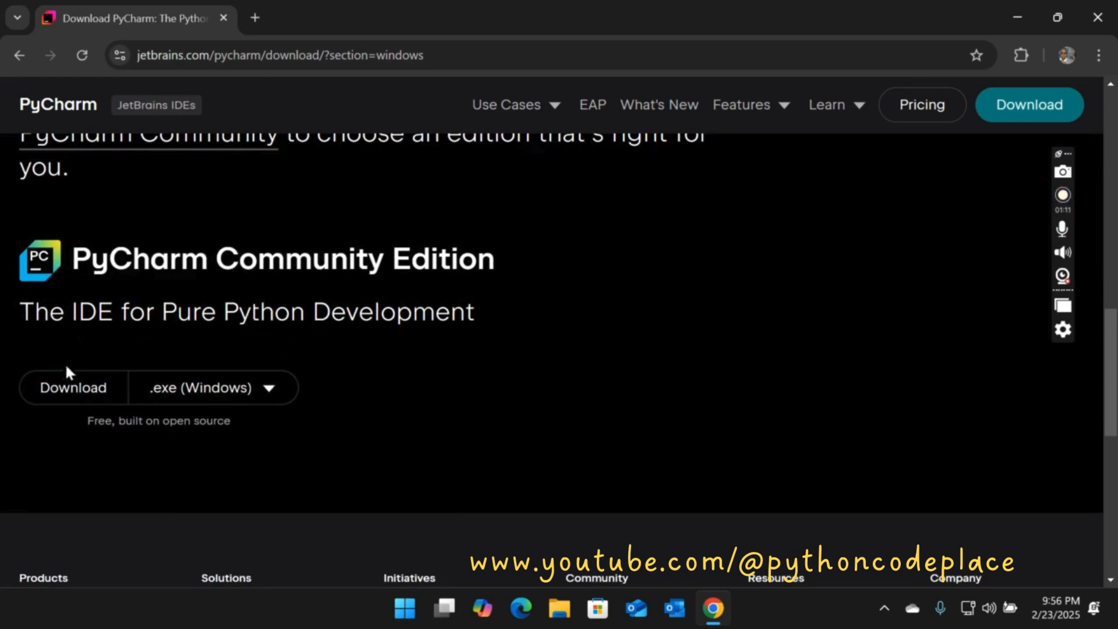
left_click(84, 388)
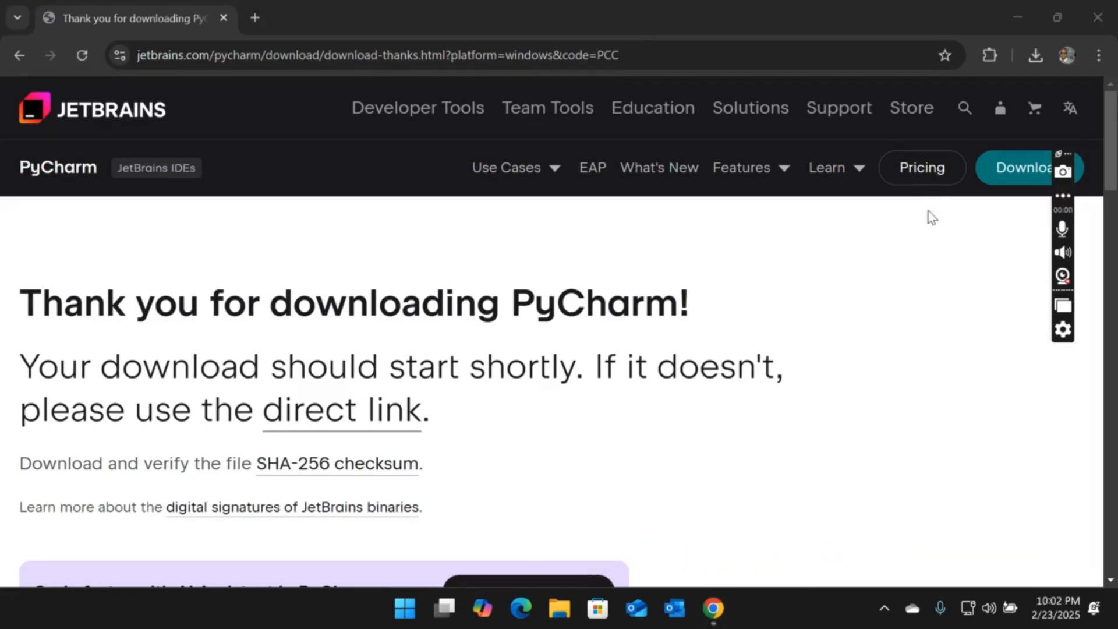
Show the downloaded PyCharm installer in its folder and run pycharm-community-2024.3.3.exe.
left_click(1037, 54)
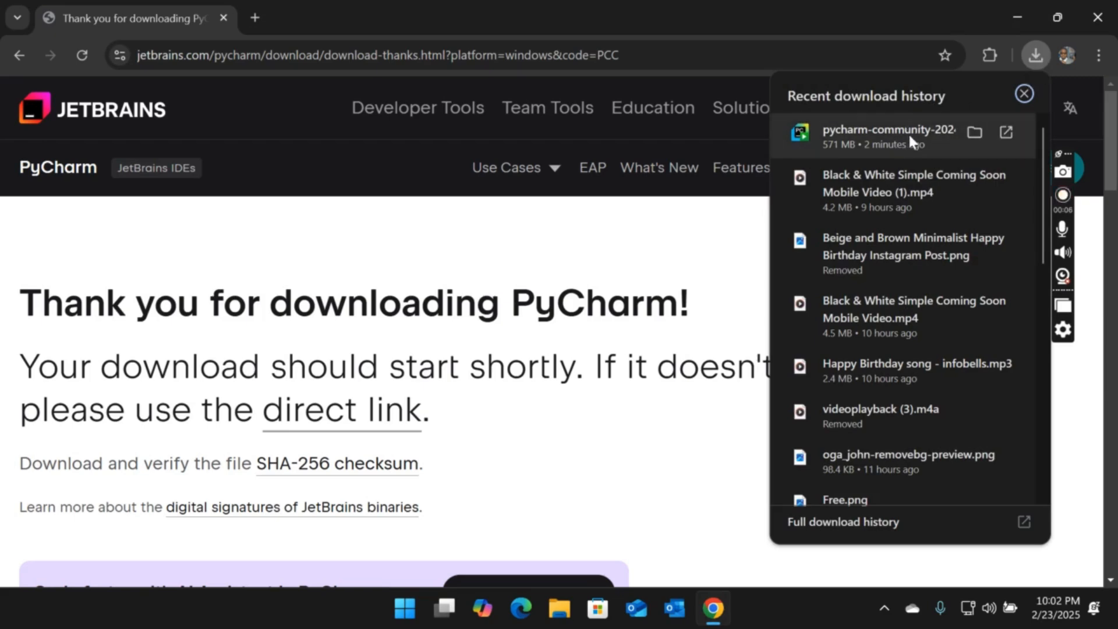
left_click(973, 130)
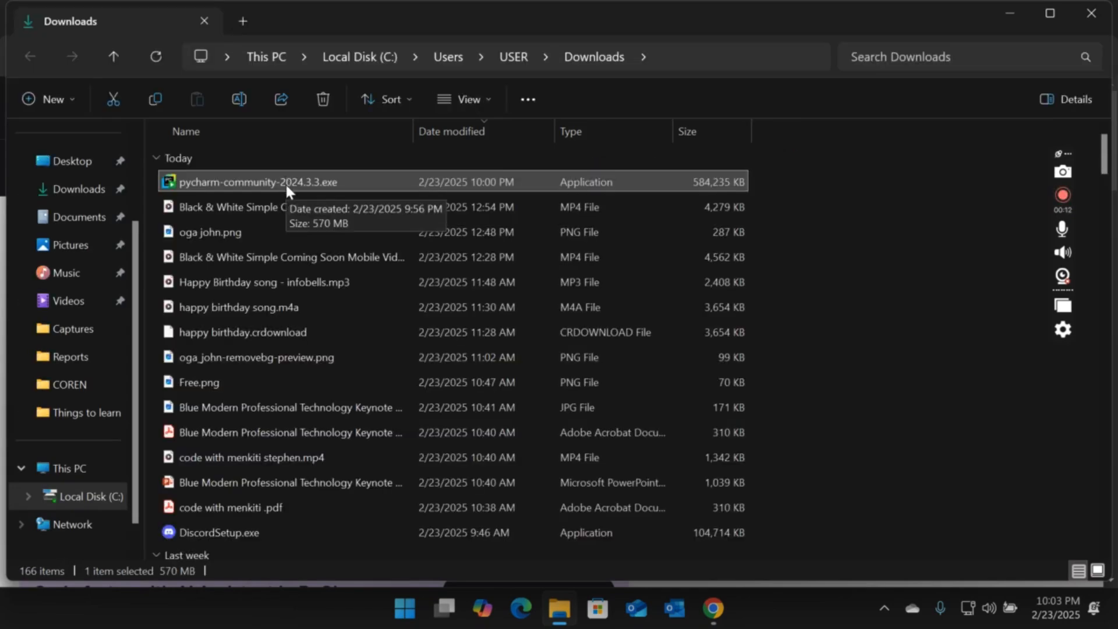
double_click(285, 183)
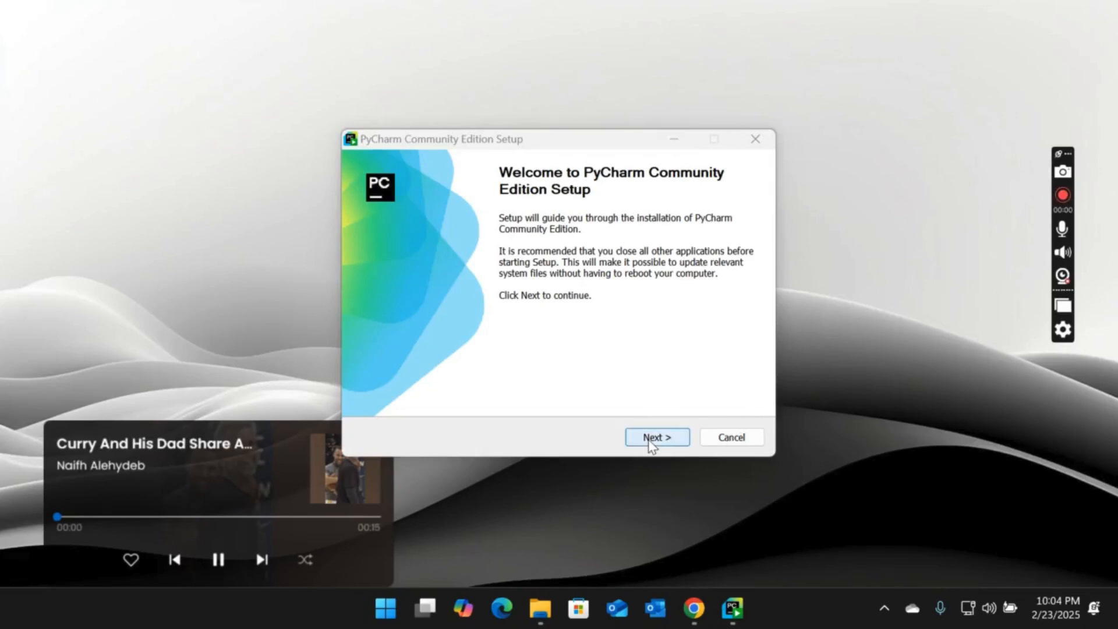
Install PyCharm in the default location with the desktop shortcut, "bin" in PATH, "Open Folder as Project" and .py association enabled, keeping the JetBrains Start Menu folder.
left_click(652, 443)
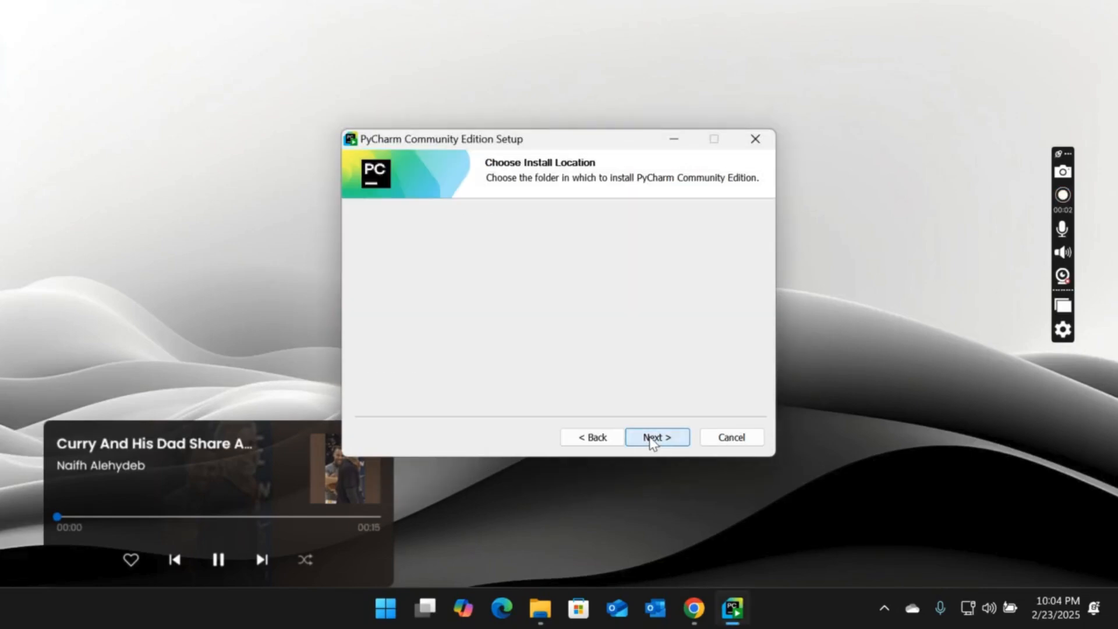
left_click(653, 441)
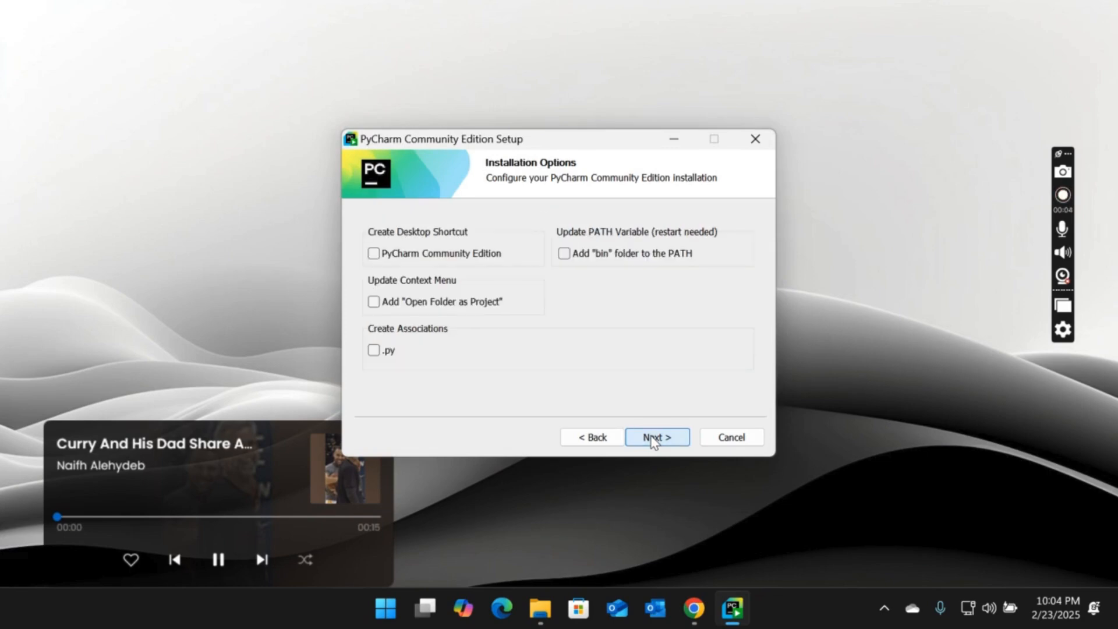
left_click(375, 253)
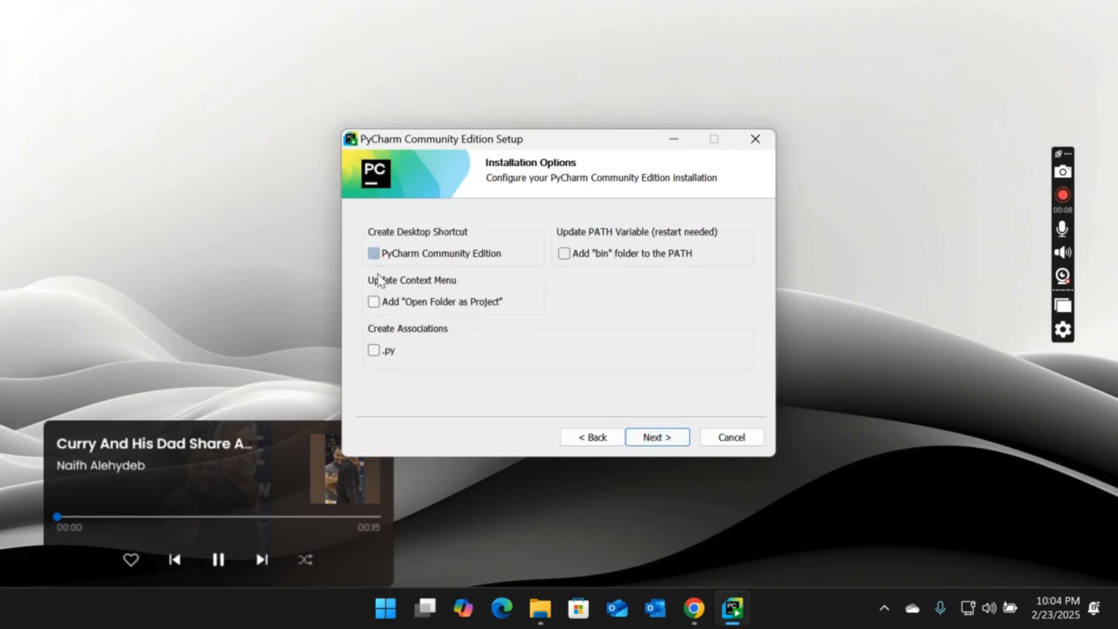
left_click(375, 301)
left_click(374, 350)
left_click(563, 253)
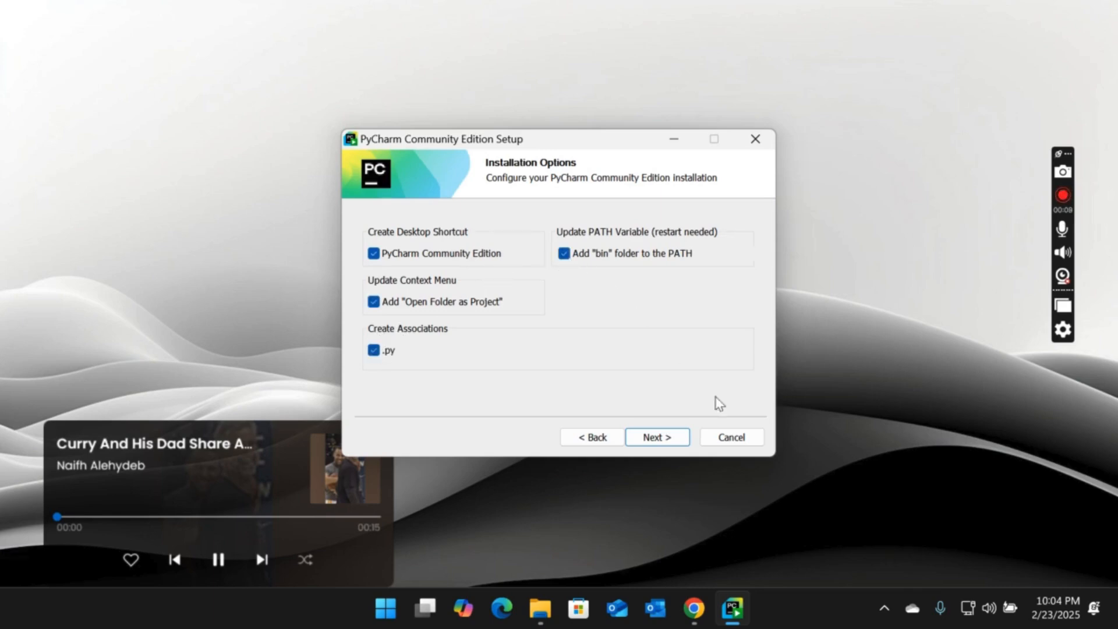
left_click(655, 438)
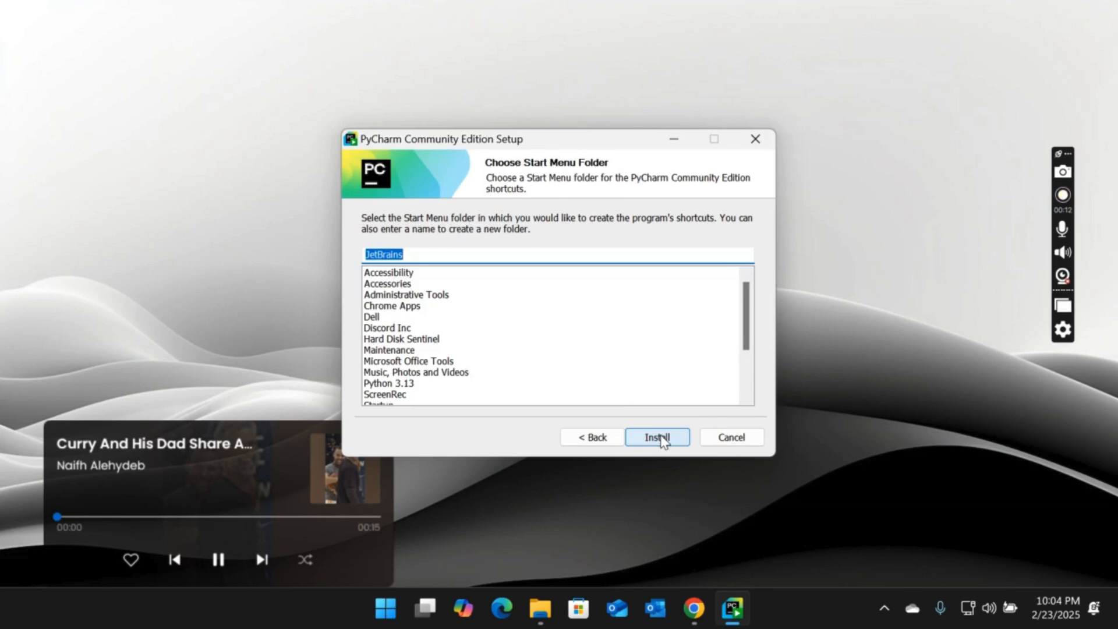
left_click(658, 438)
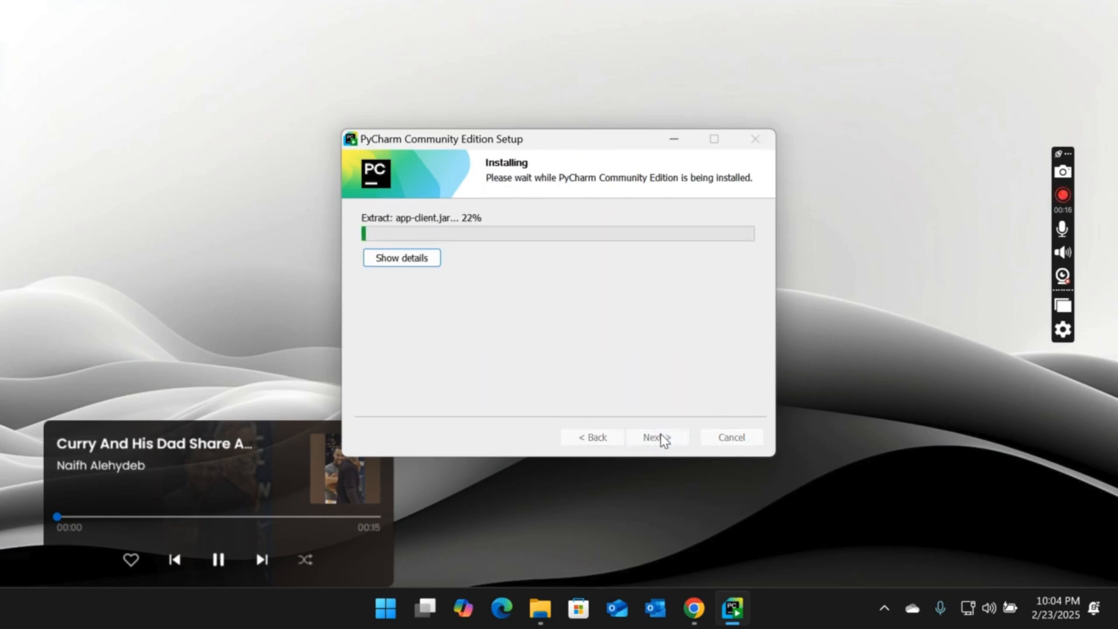
left_click(1061, 196)
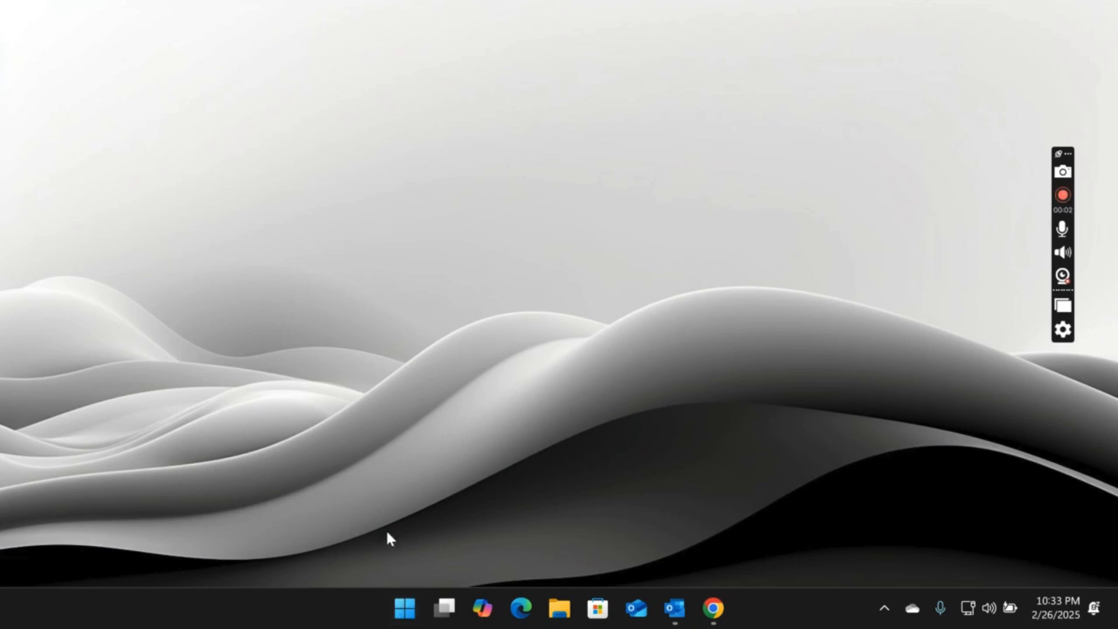
Find and launch PyCharm Community Edition 2024.3.3, and dismiss the Microsoft Defender notification.
left_click(405, 612)
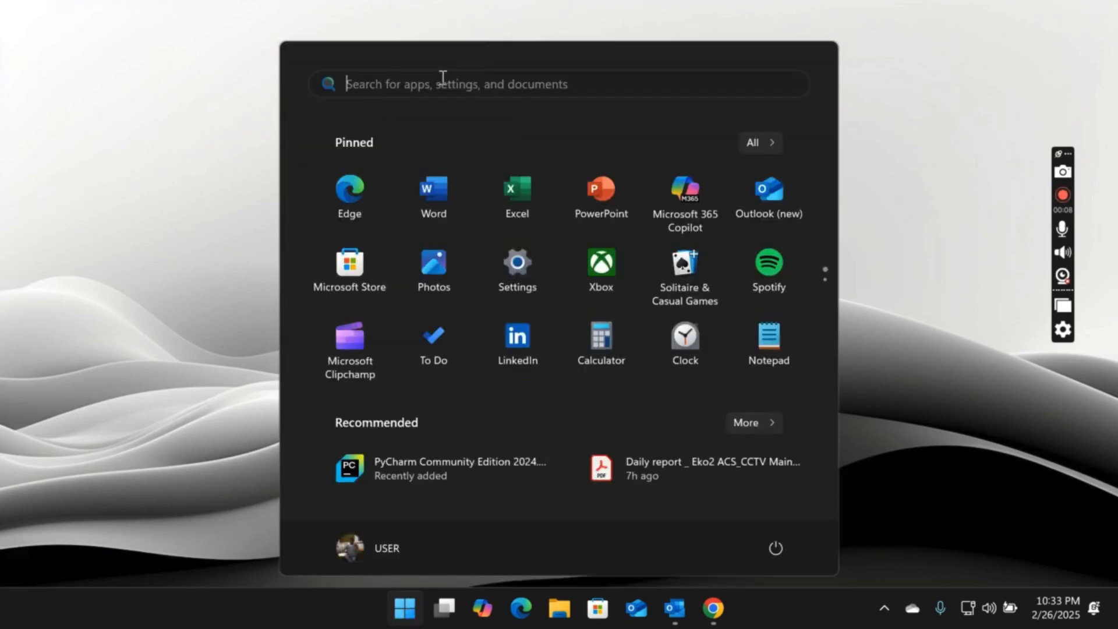
left_click(443, 79)
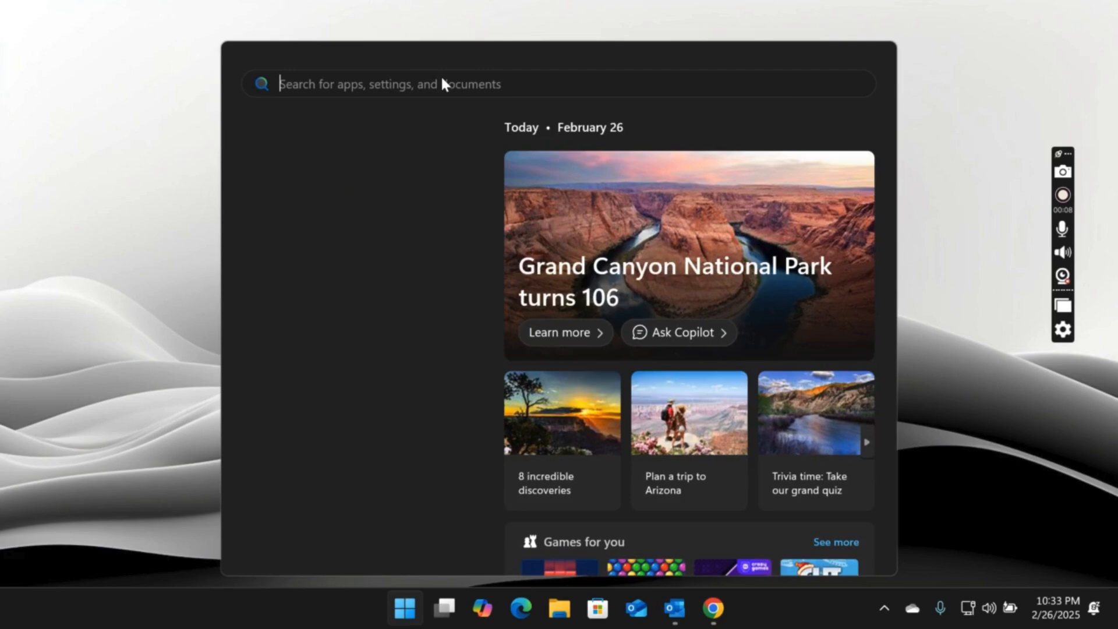
type("p")
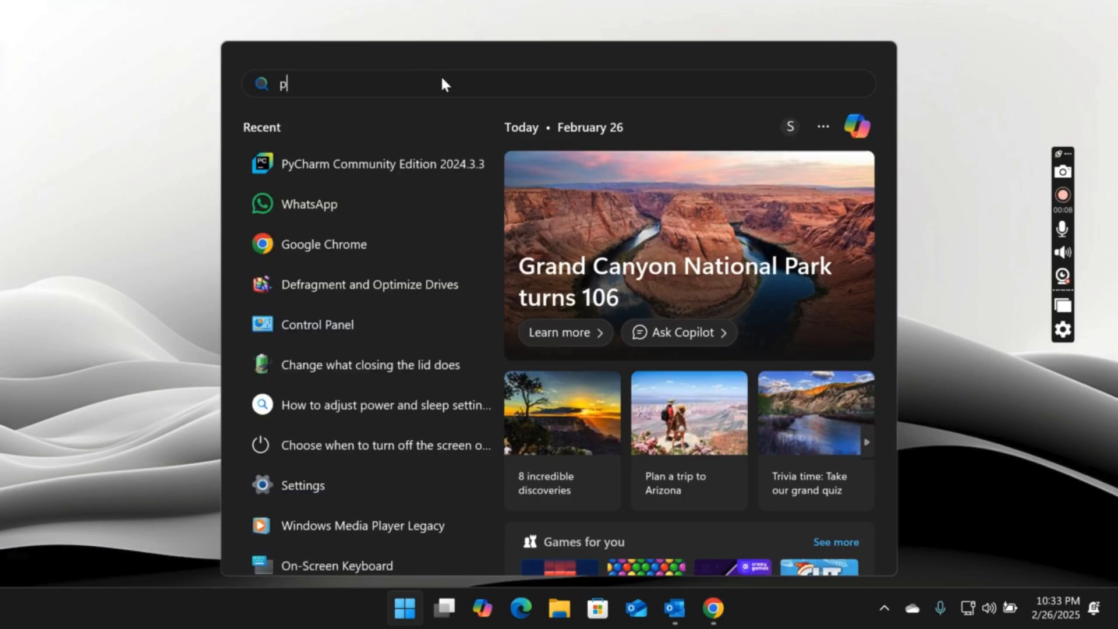
type("ycharm")
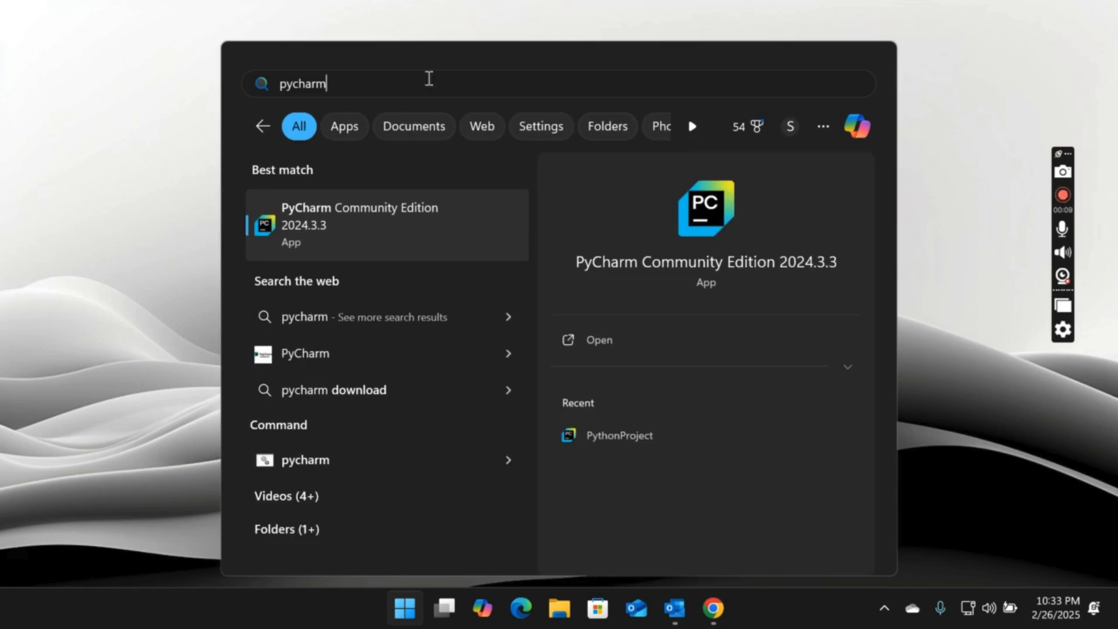
left_click(402, 210)
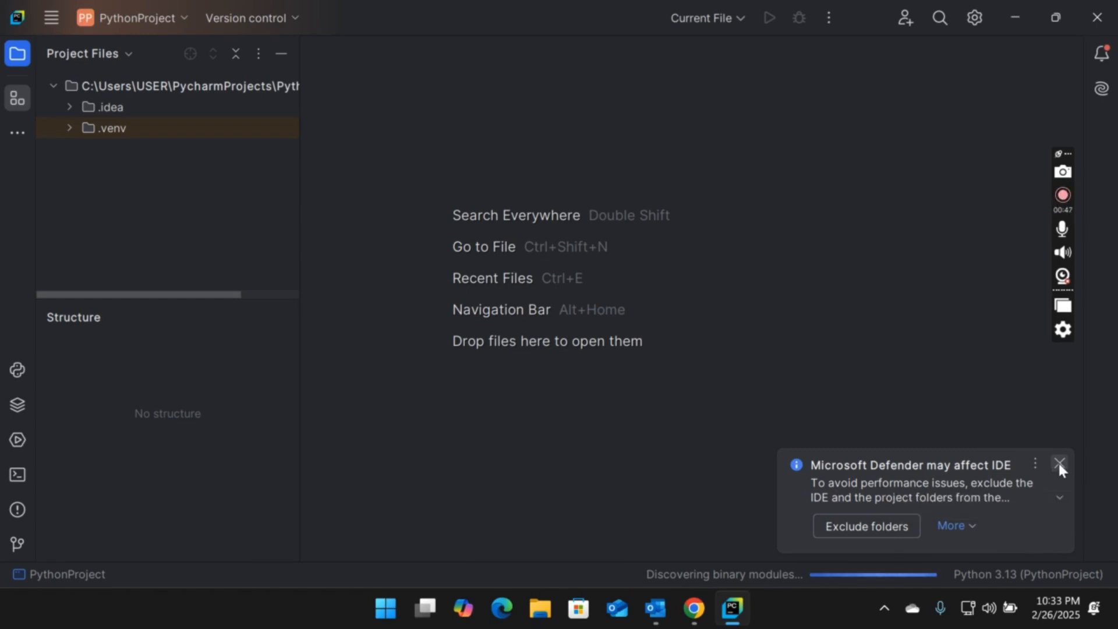
left_click(1058, 462)
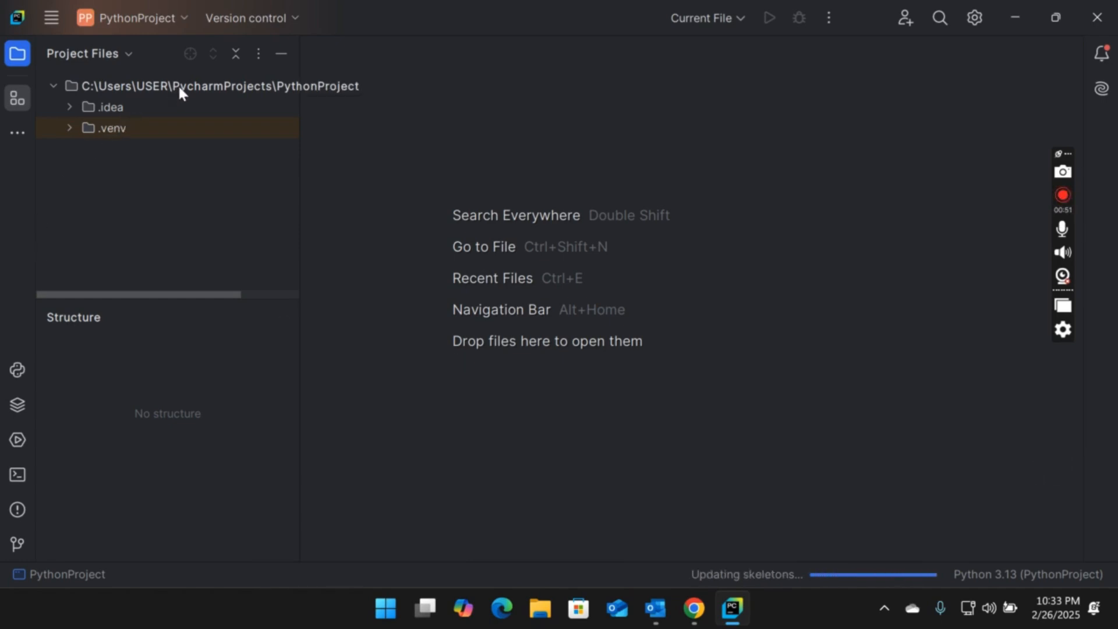
Create a new Python file named First_hello in the PythonProject root folder.
left_click(179, 87)
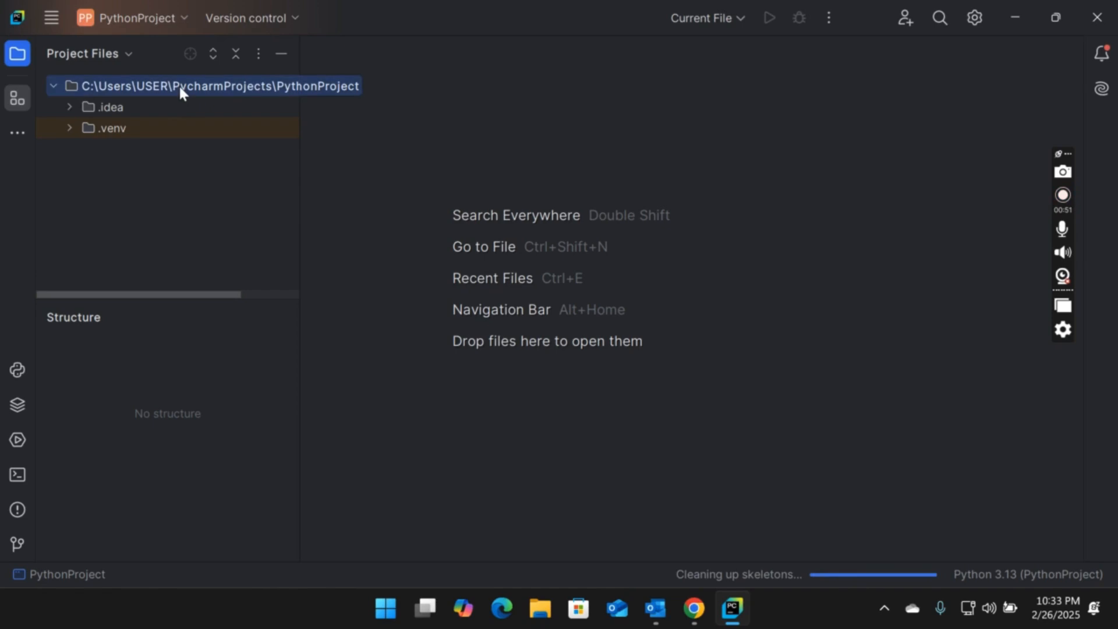
right_click(180, 86)
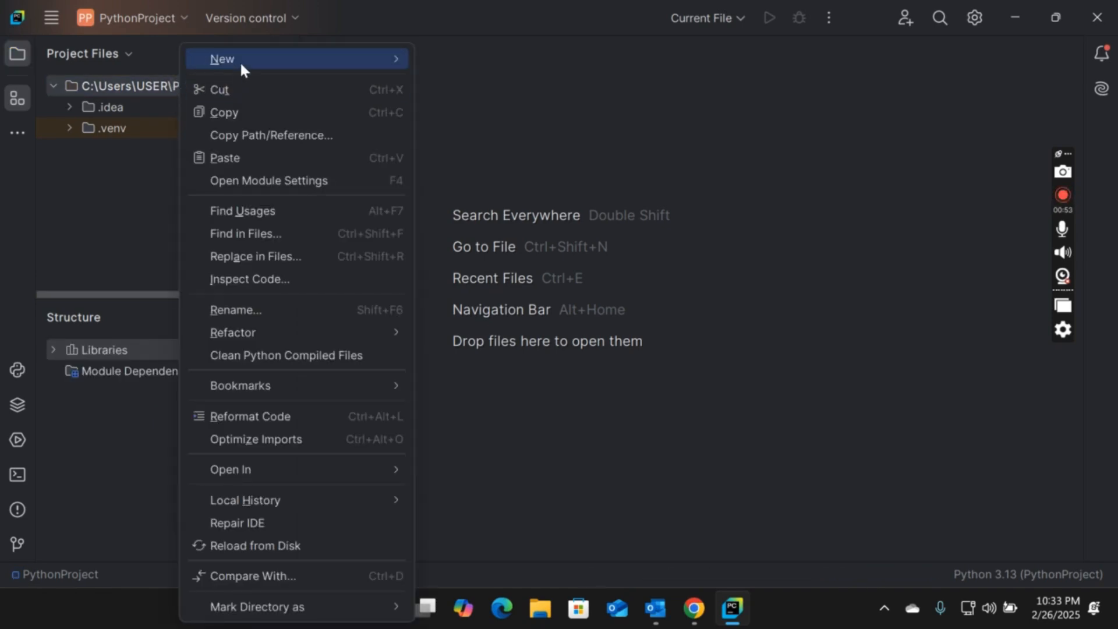
mouse_move(241, 65)
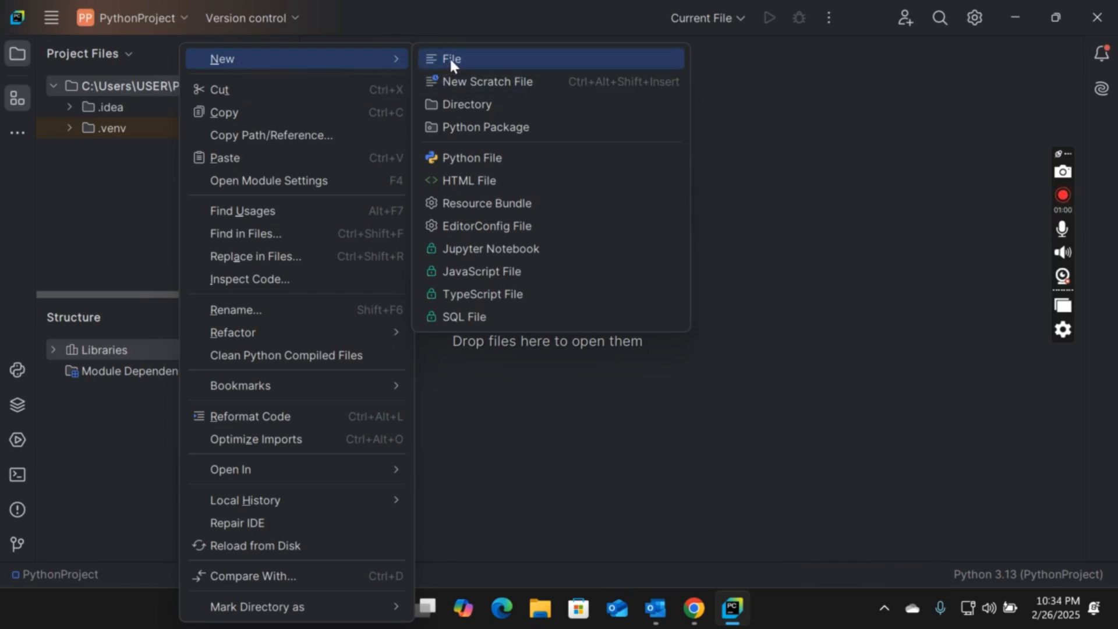
left_click(462, 164)
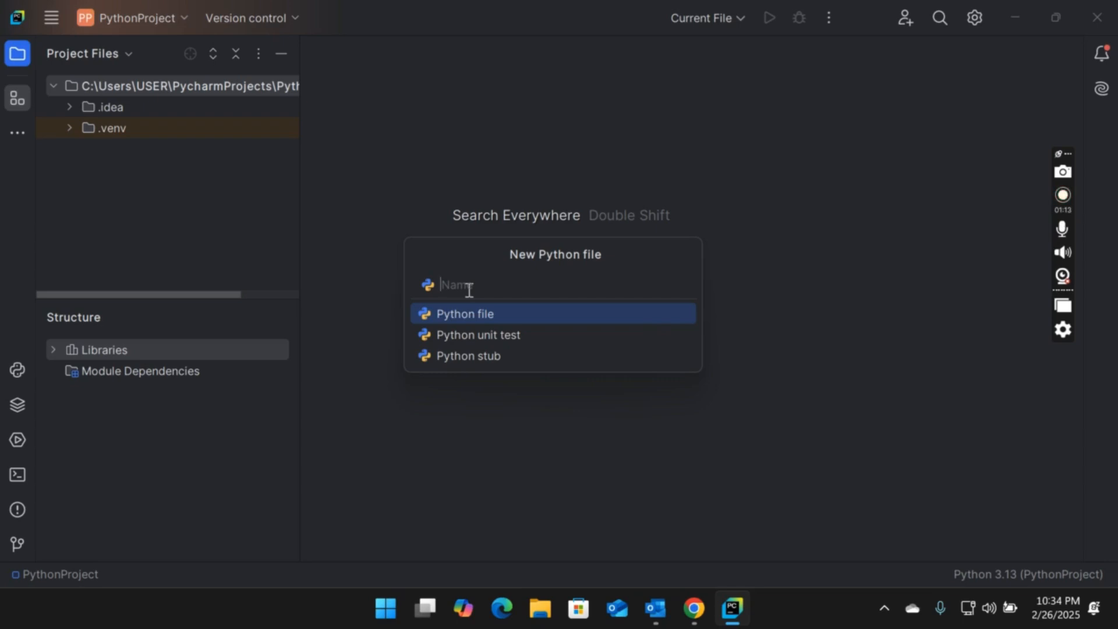
type("First_hello")
key("Return")
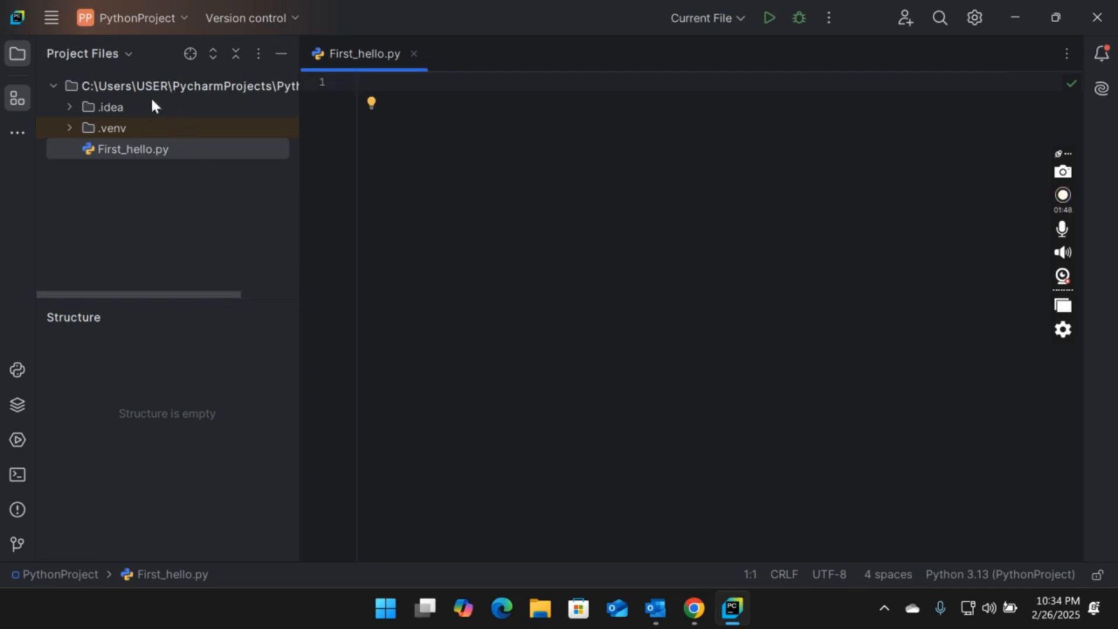
Create a new generic file named second_hello.csv in the PythonProject root folder.
right_click(198, 85)
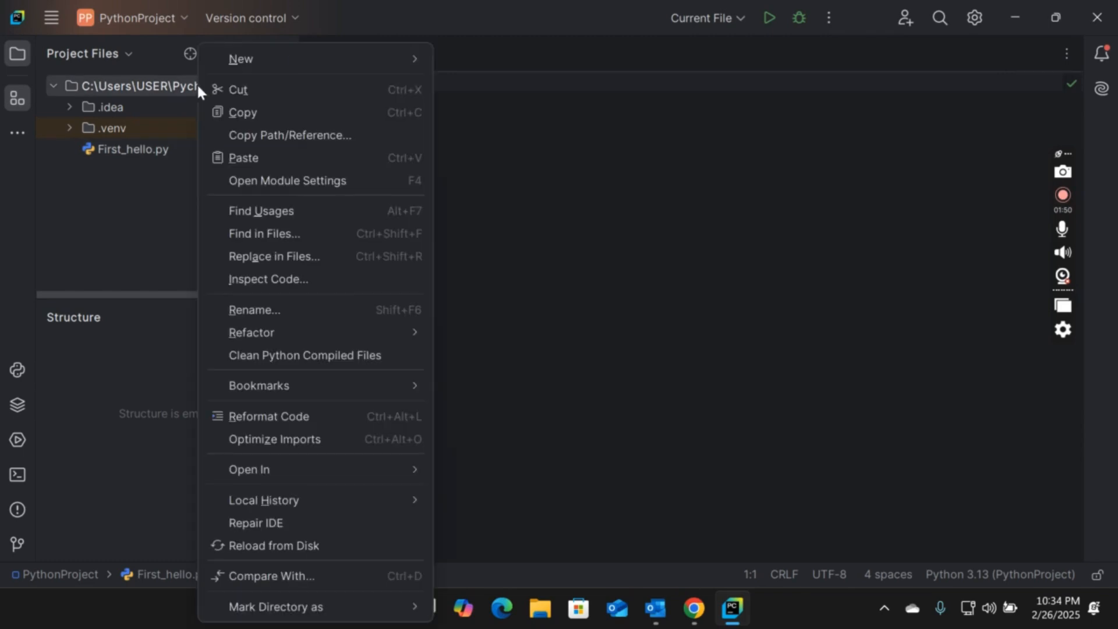
mouse_move(264, 59)
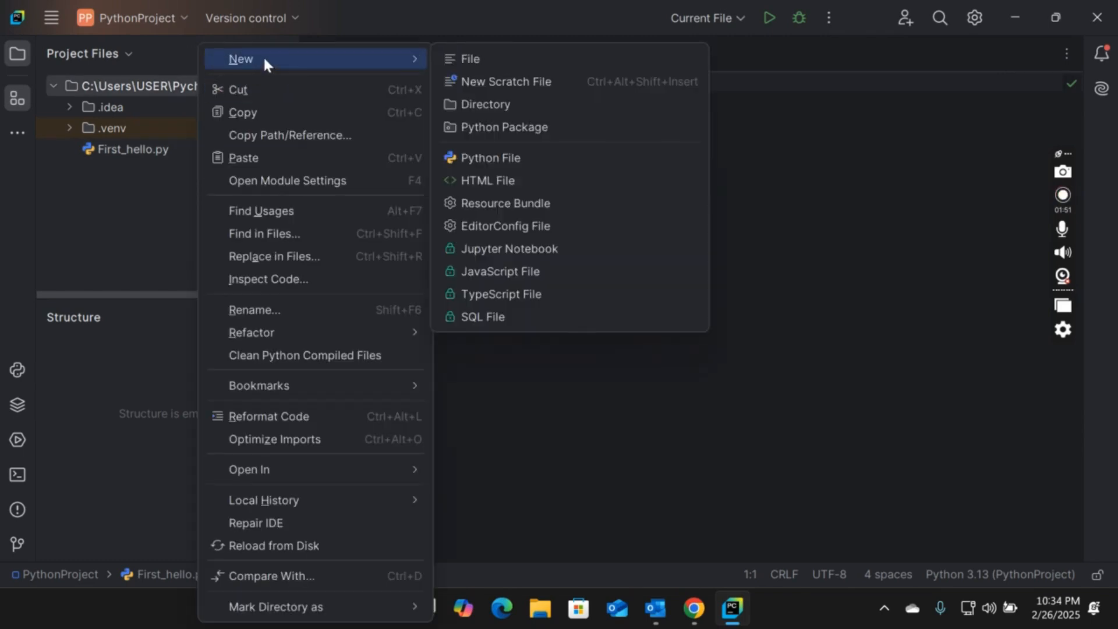
left_click(494, 58)
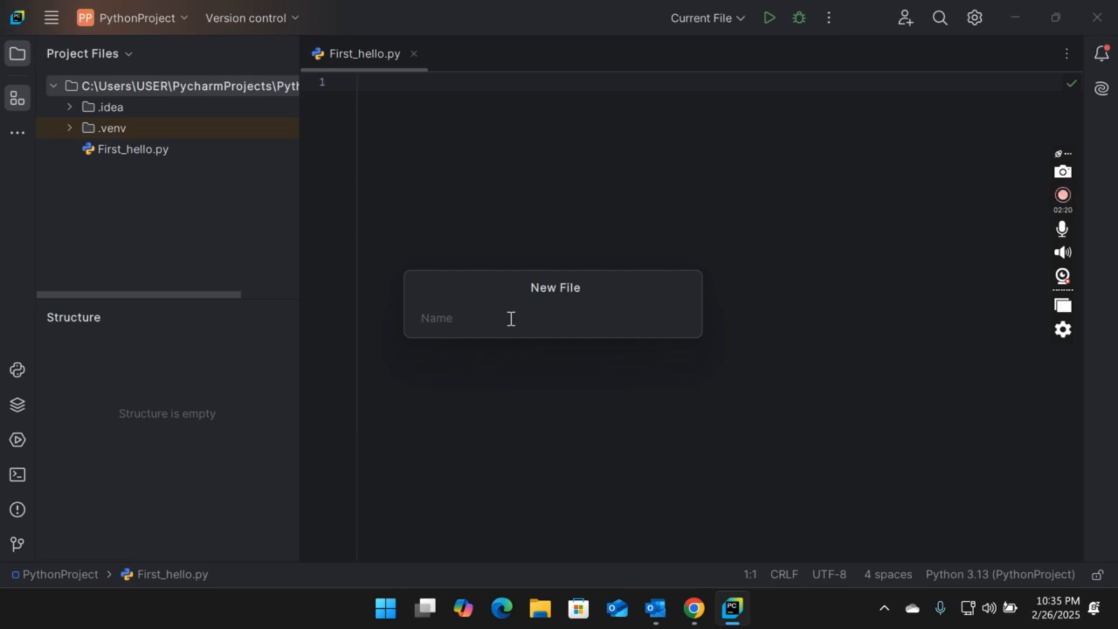
type("second_csv")
key("BackSpace")
key("BackSpace")
key("BackSpace")
type("hello.csv")
key("Return")
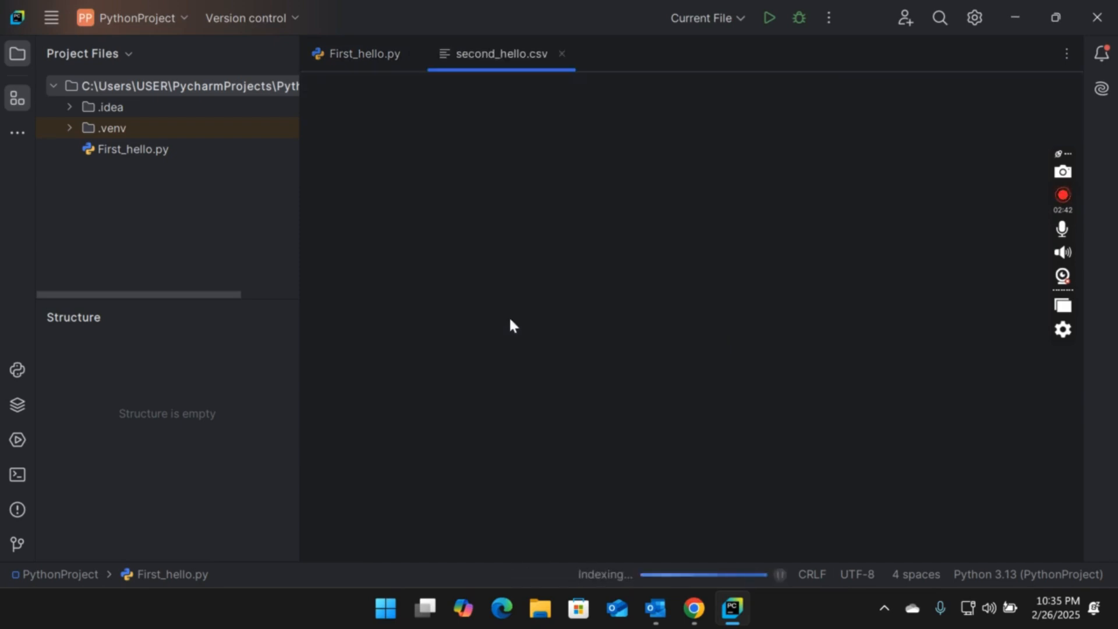